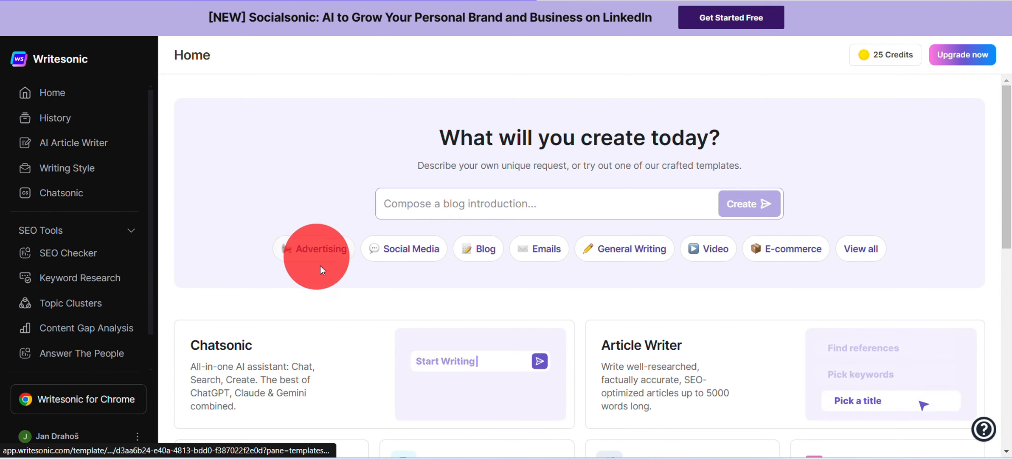
Open the Facebook Ads template from the Advertising category and set the product name to Fitness app
left_click(321, 266)
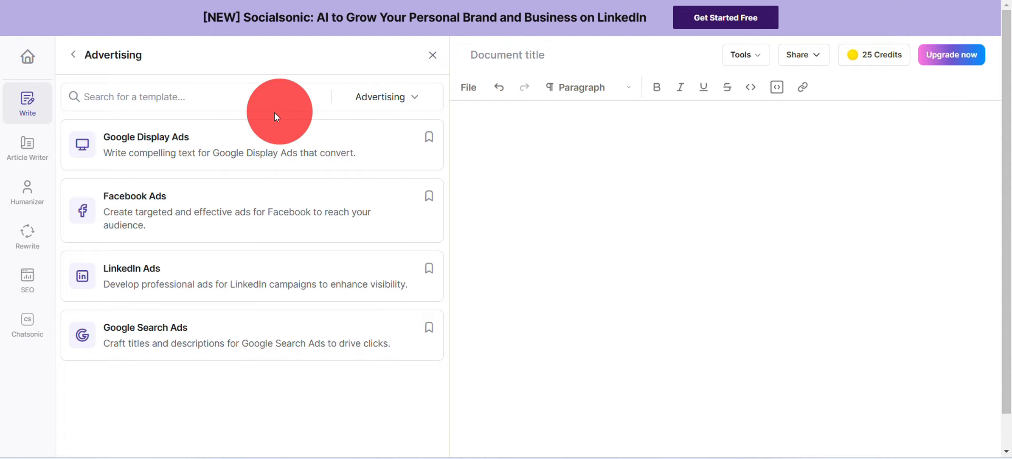
left_click(214, 207)
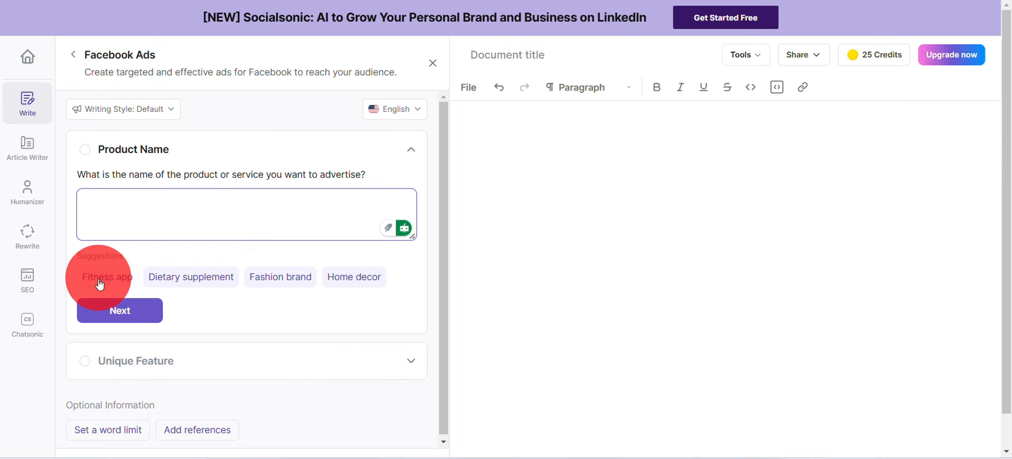
left_click(130, 315)
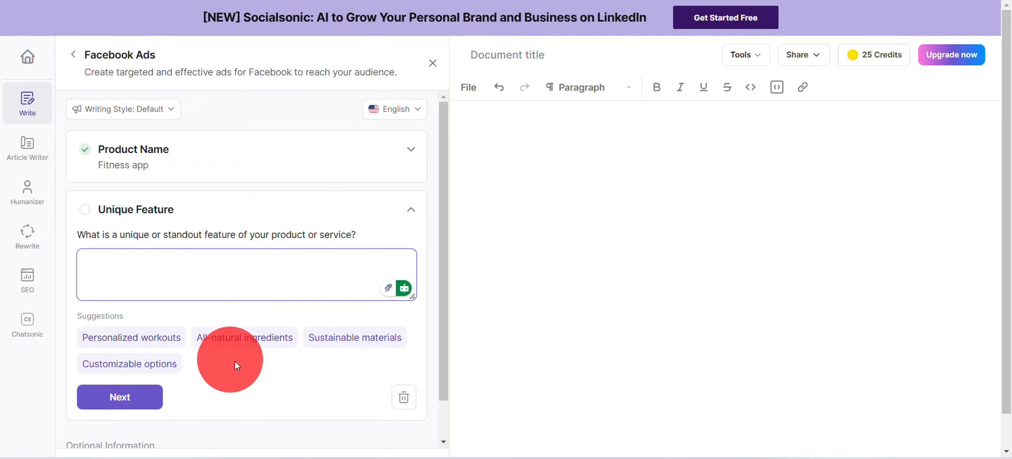
Set the ad's unique feature to Personalized workouts and its target audience to Beginners
left_click(165, 343)
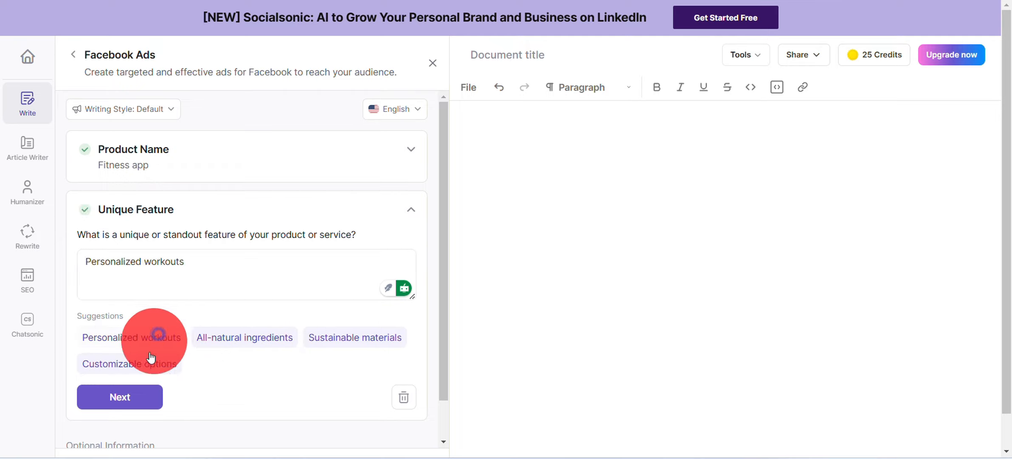
left_click(121, 402)
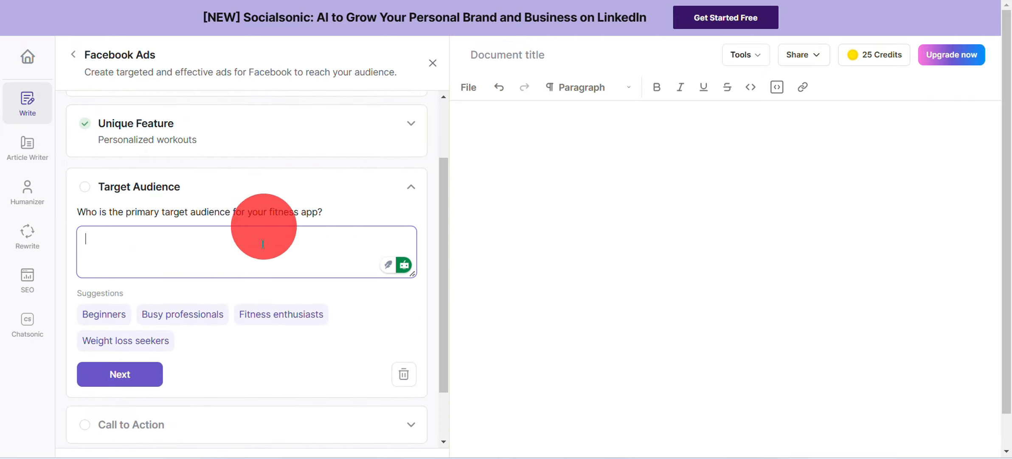
left_click(124, 318)
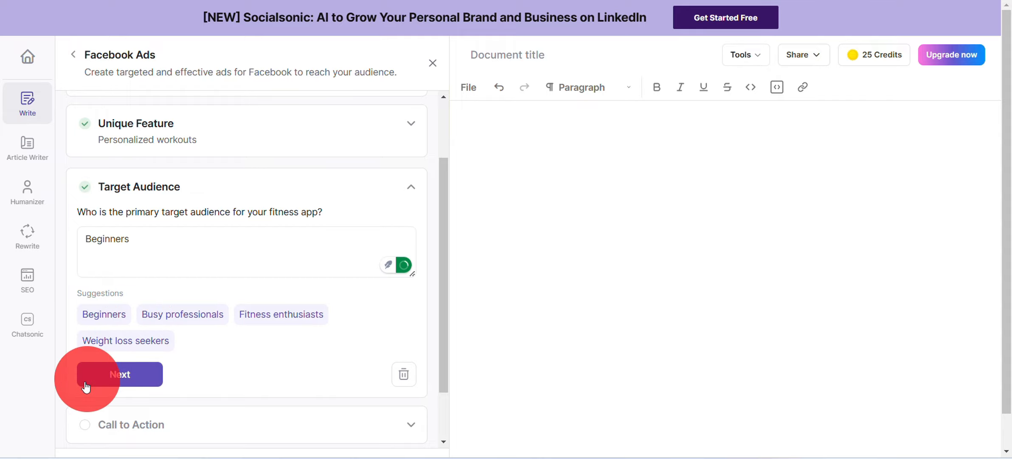
left_click(118, 383)
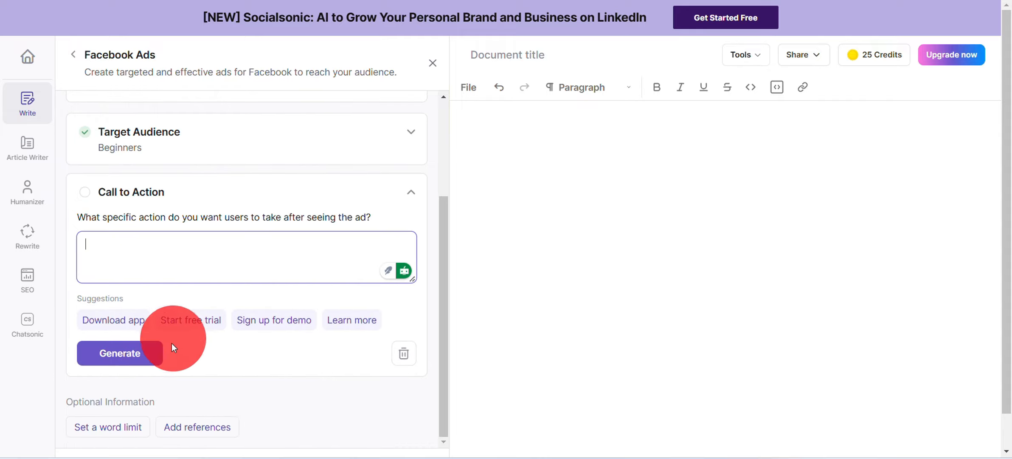
Set the call to action to Sign up for demo, generate the Facebook ad and review its text
left_click(250, 327)
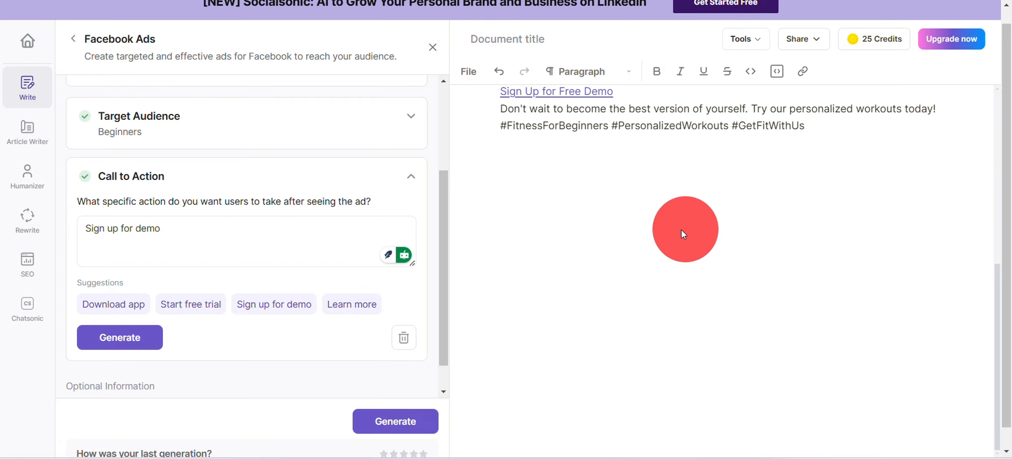
scroll(318, 145, "up", 3)
scroll(646, 181, "up", 10)
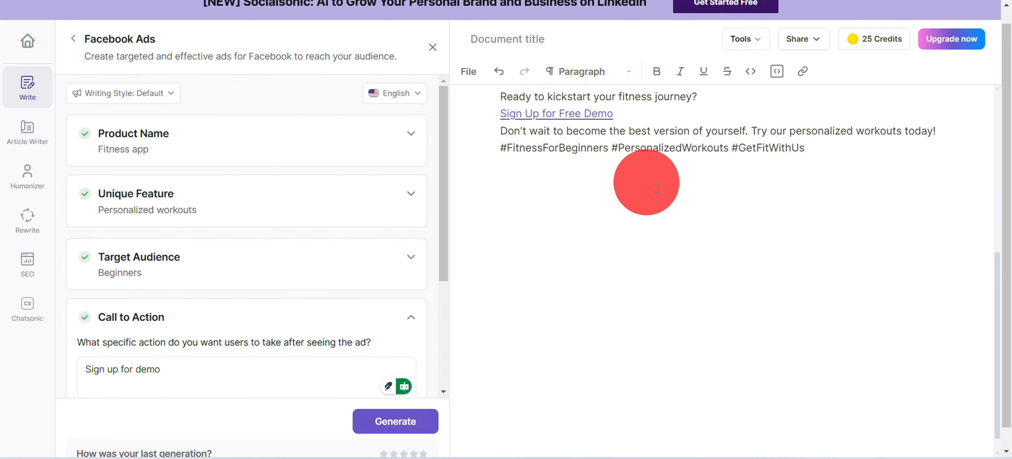
scroll(802, 294, "up", 1)
scroll(745, 351, "down", 3)
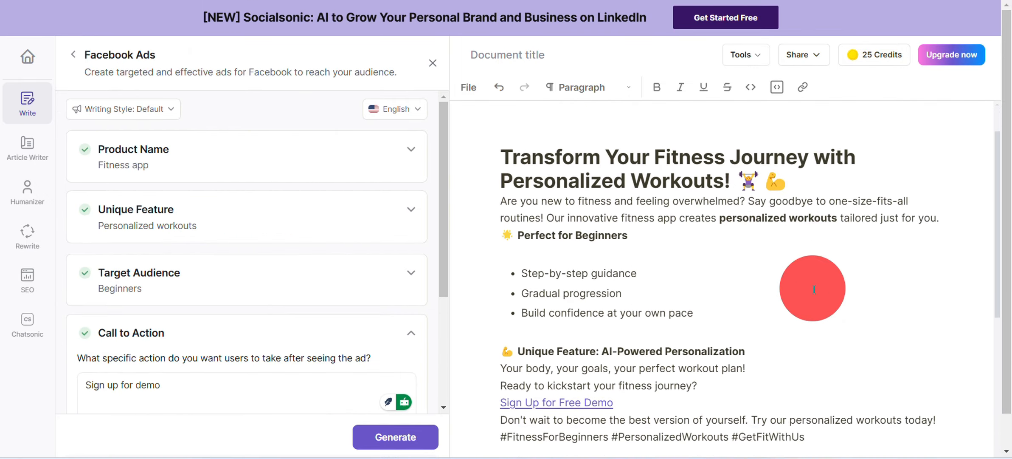
Run the Continue writing AI tool on the entire ad text and replace the selection with its output
left_click_drag(501, 144, 504, 123)
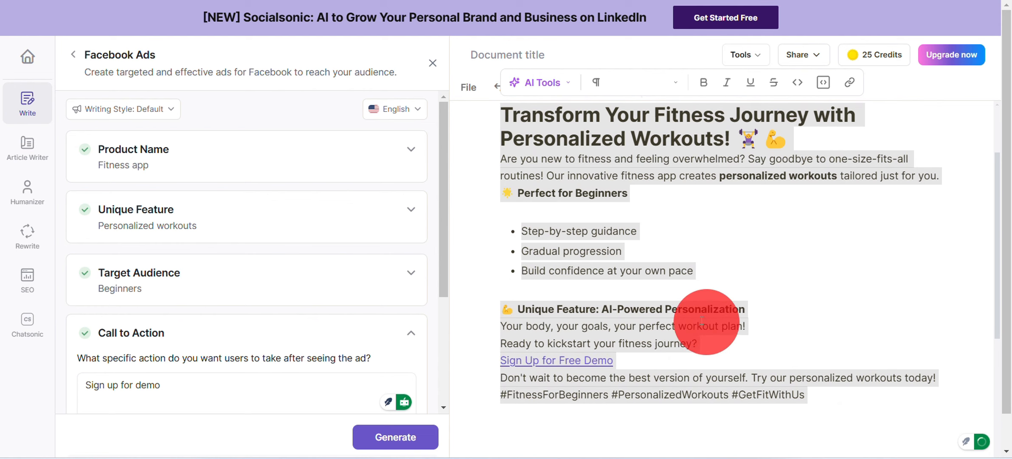
scroll(701, 373, "up", 1)
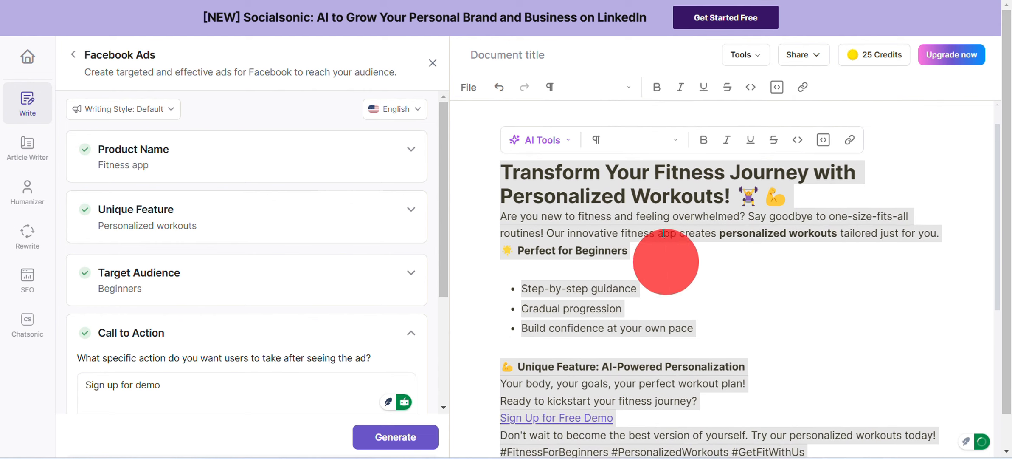
left_click(567, 140)
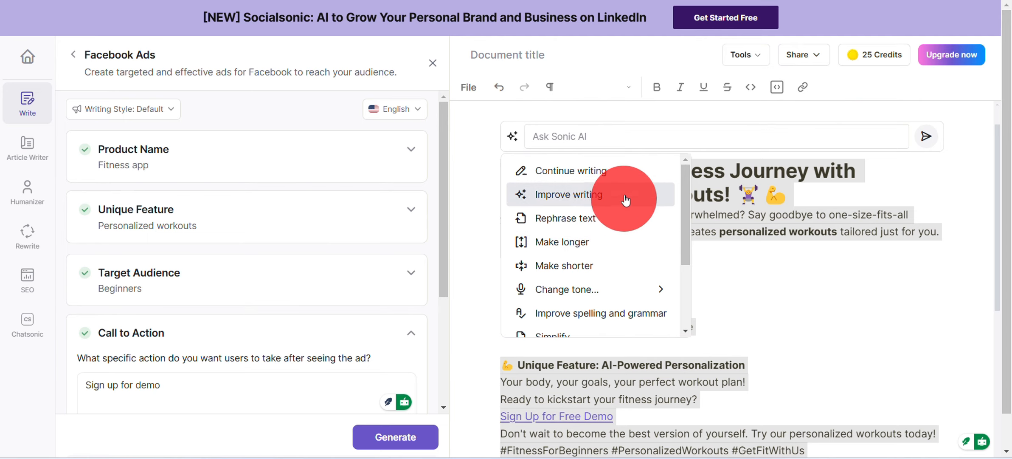
left_click(626, 172)
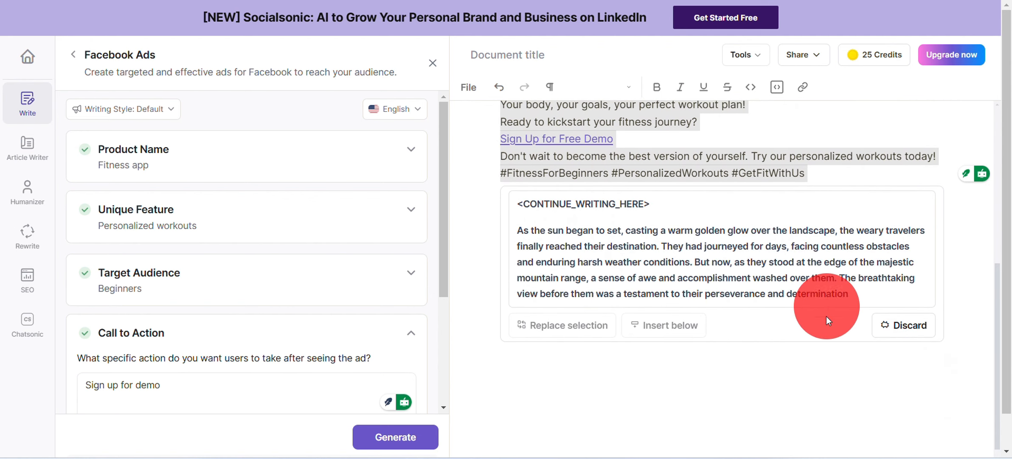
scroll(796, 350, "up", 2)
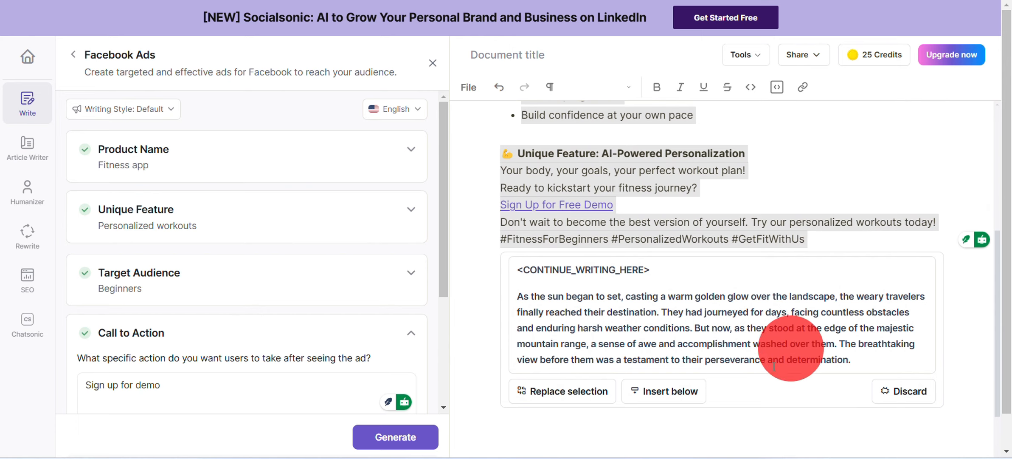
left_click(535, 391)
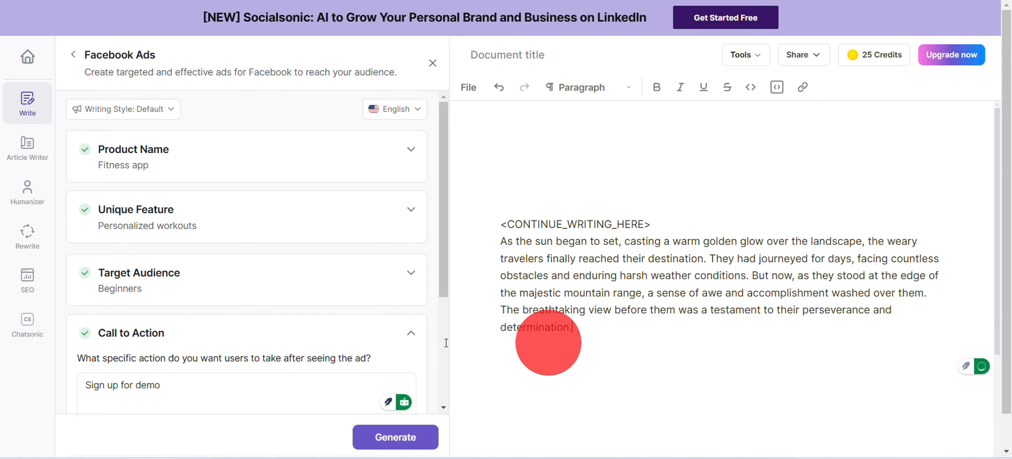
Undo the replacement of the ad text and deselect it
left_click(500, 87)
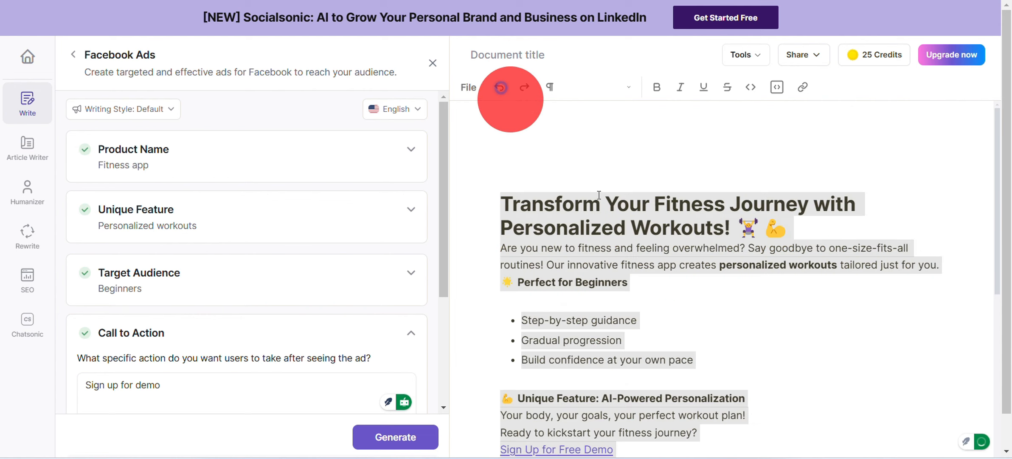
left_click(603, 282)
scroll(680, 297, "down", 2)
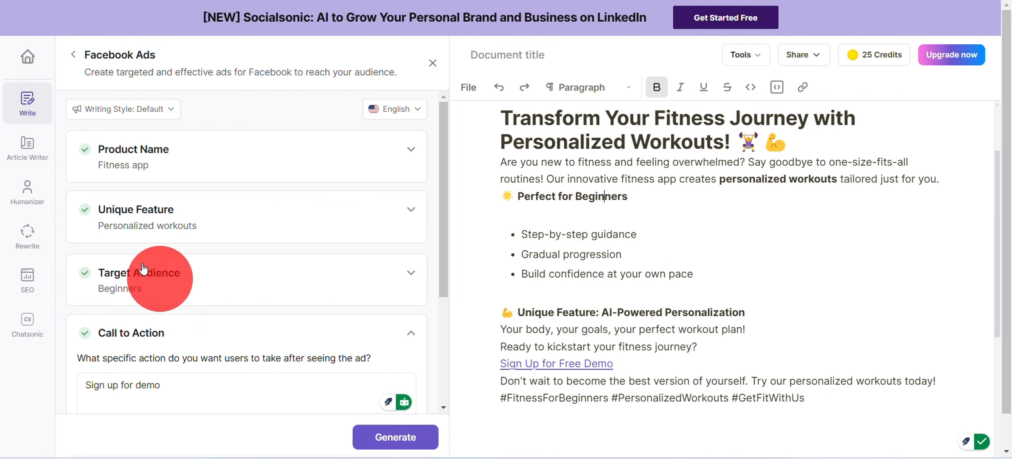
Load the entire ad text into the AI Text Humanizer and humanize it in English
left_click(842, 401)
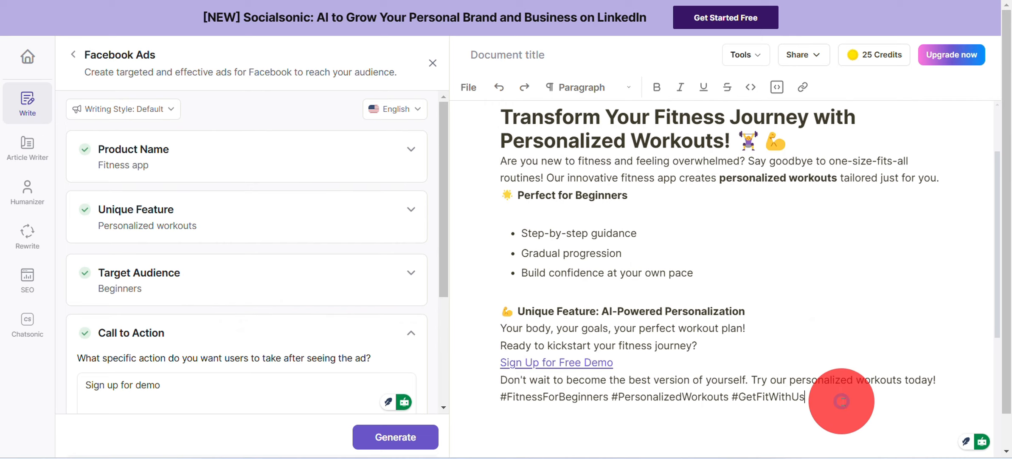
left_click_drag(748, 379, 517, 209)
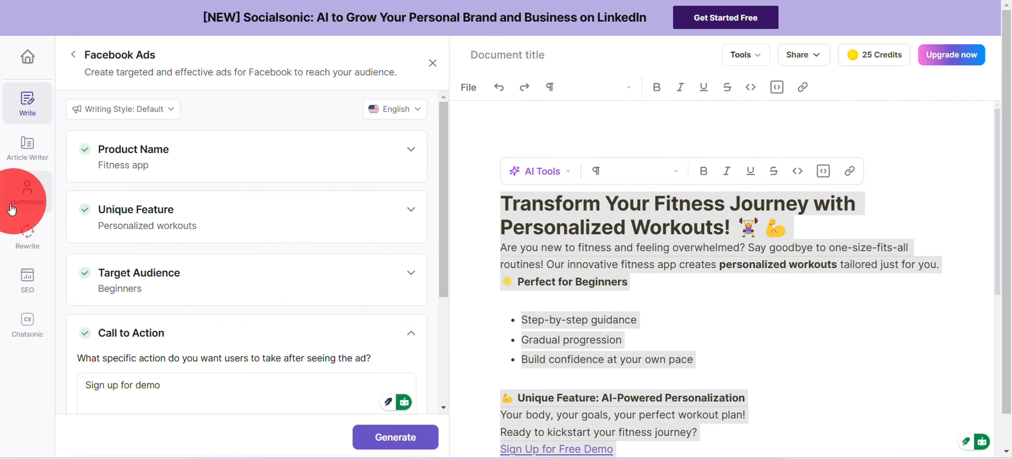
left_click(27, 192)
scroll(343, 247, "down", 1)
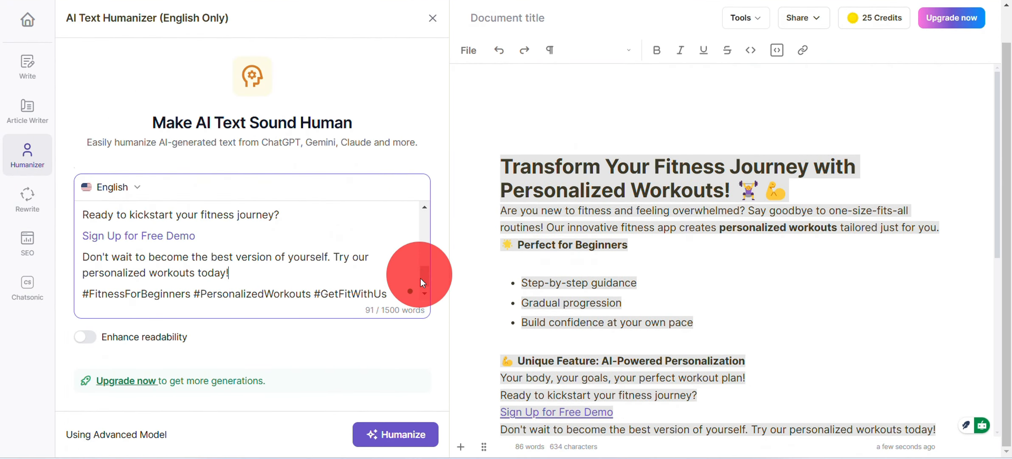
triple_click(422, 282)
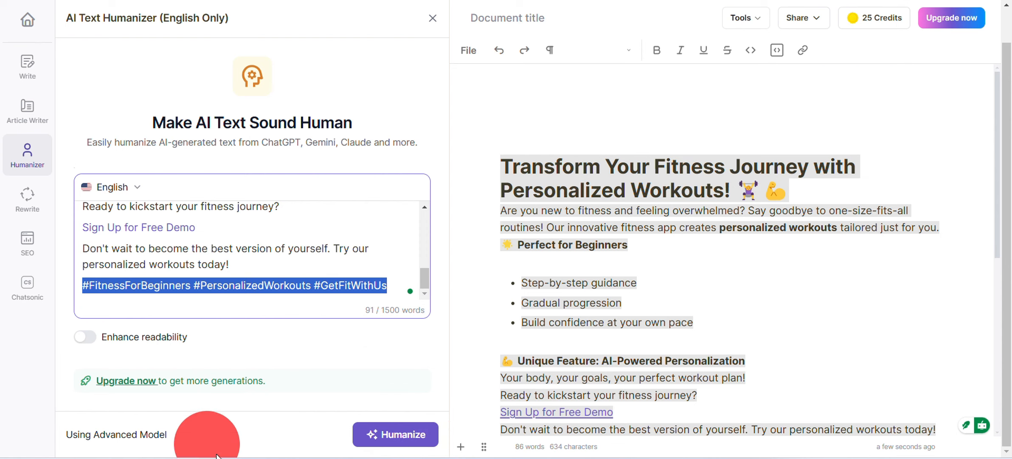
scroll(395, 248, "up", 1)
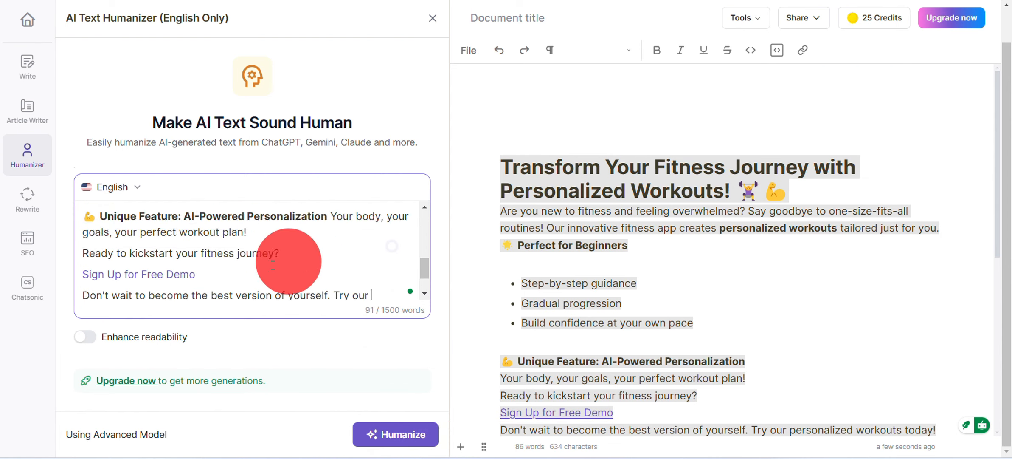
scroll(273, 265, "up", 5)
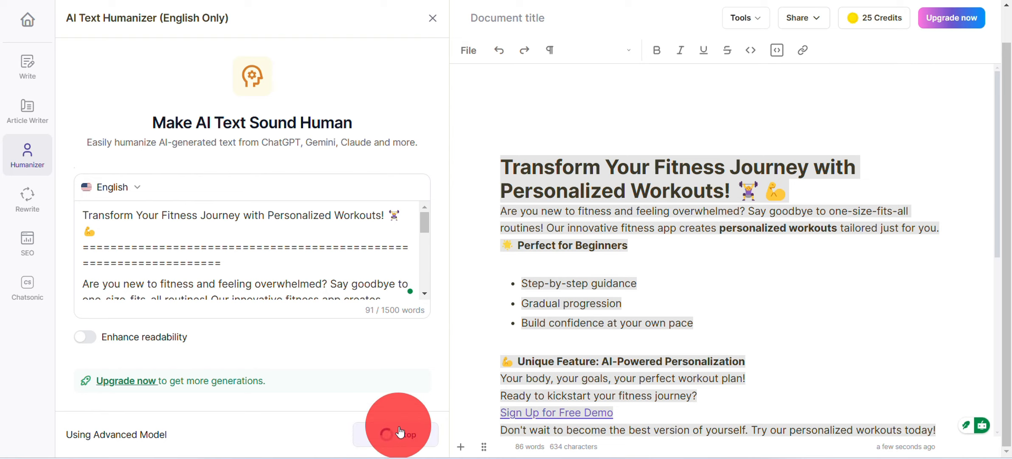
Compare the humanized version of the ad with the original ad text in the document
scroll(665, 219, "down", 8)
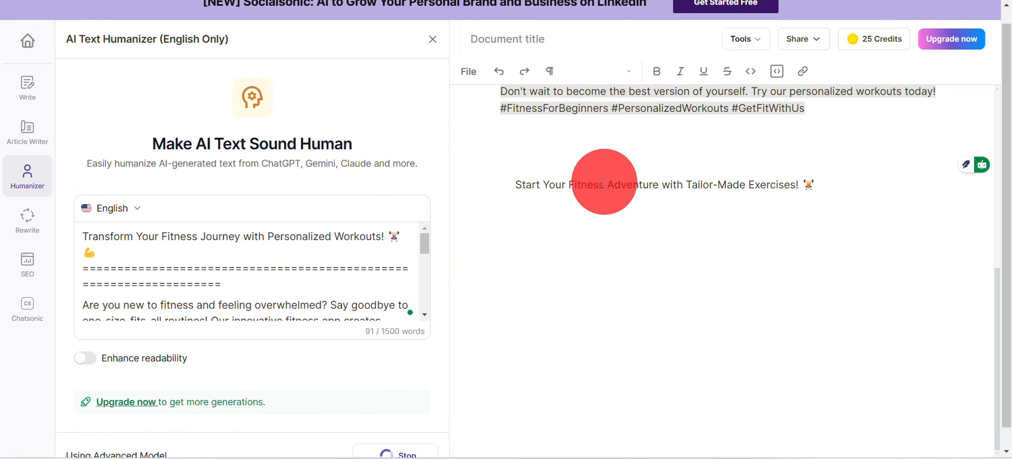
scroll(519, 177, "up", 8)
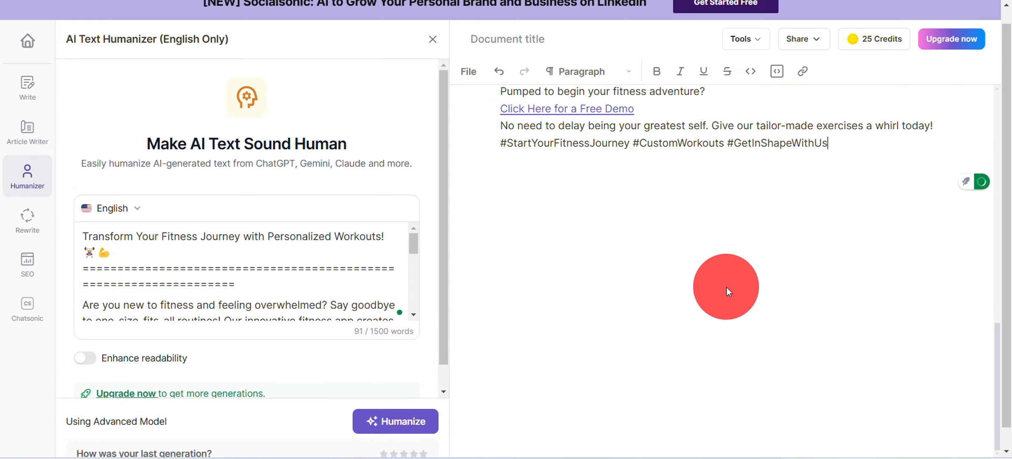
scroll(727, 287, "up", 15)
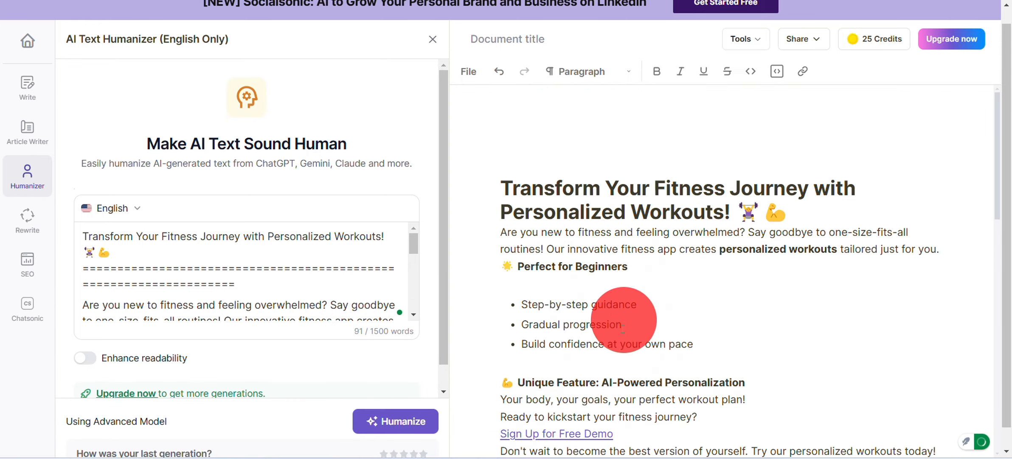
left_click_drag(495, 167, 670, 272)
scroll(547, 193, "down", 2)
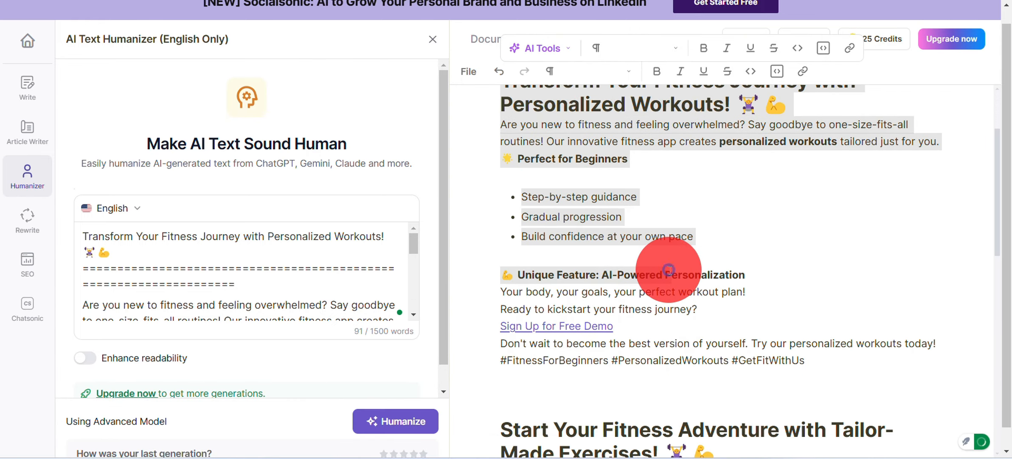
left_click(670, 271)
scroll(701, 233, "down", 6)
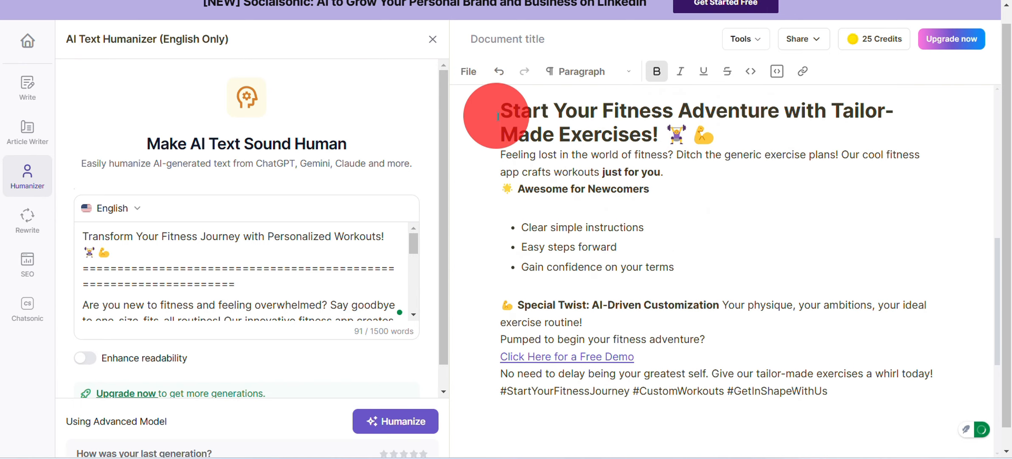
Open the Rewriter and examine its content sources: added text, a link and a file upload
left_click(29, 225)
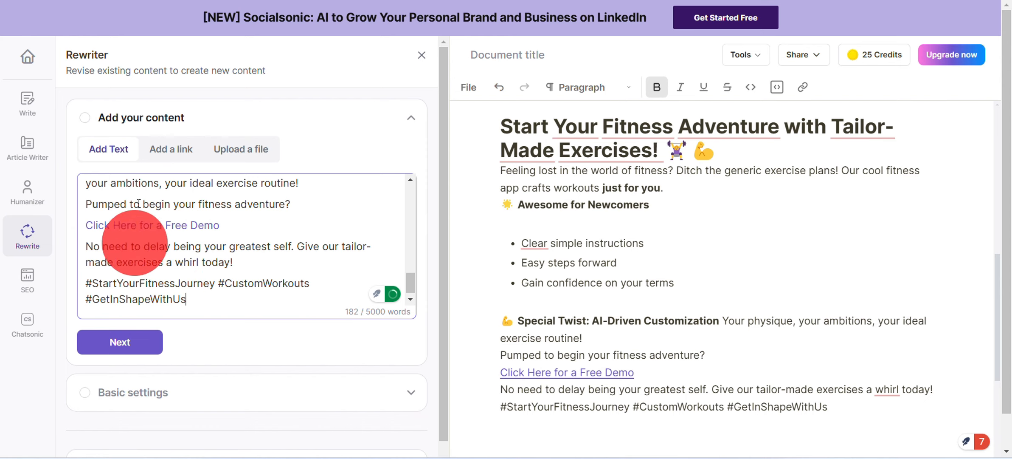
scroll(170, 237, "up", 10)
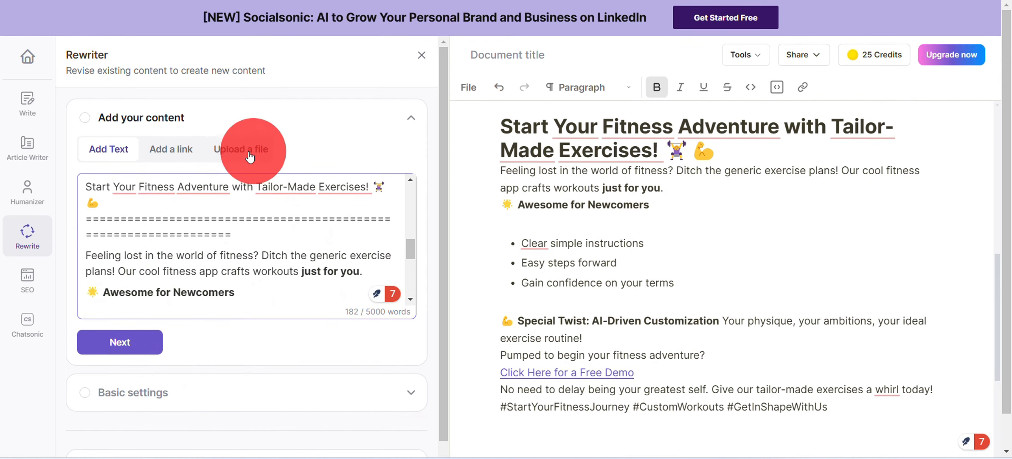
left_click(172, 149)
left_click(237, 149)
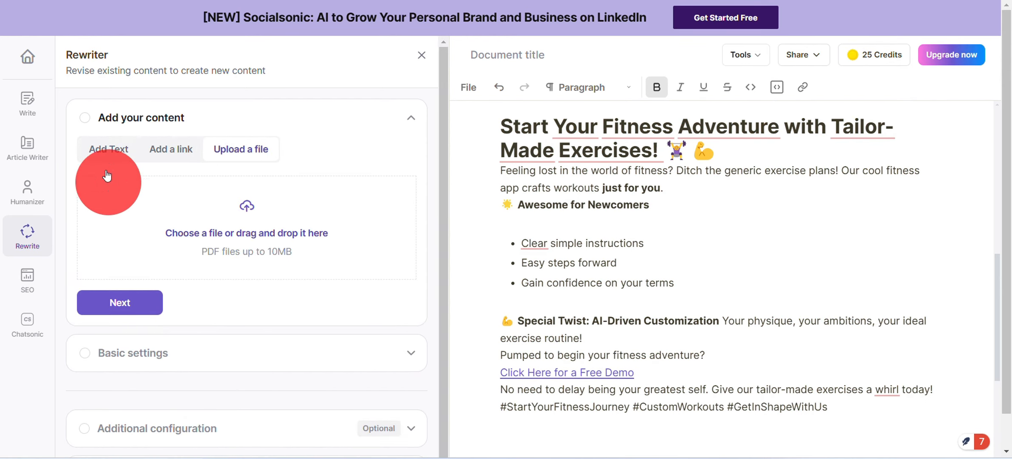
Open the SEO Checker among the SEO tools and look over its content input for the document text
left_click(28, 276)
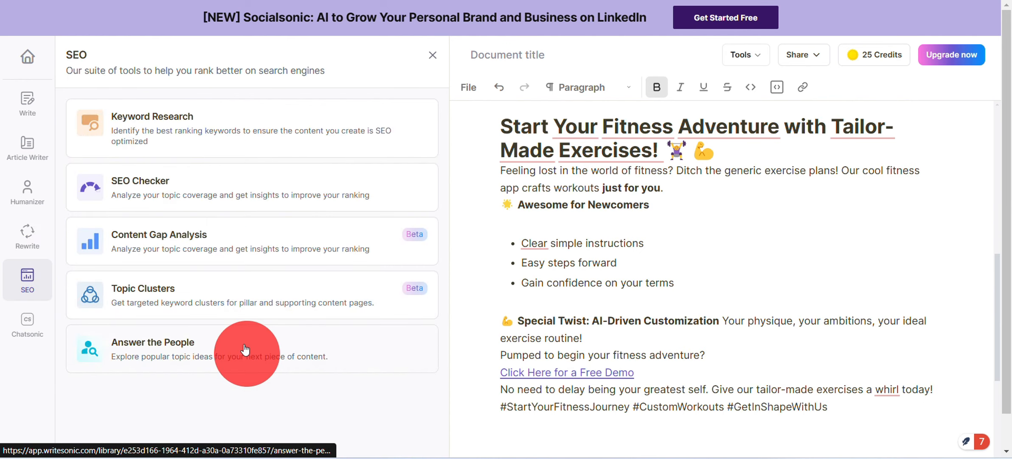
left_click(120, 198)
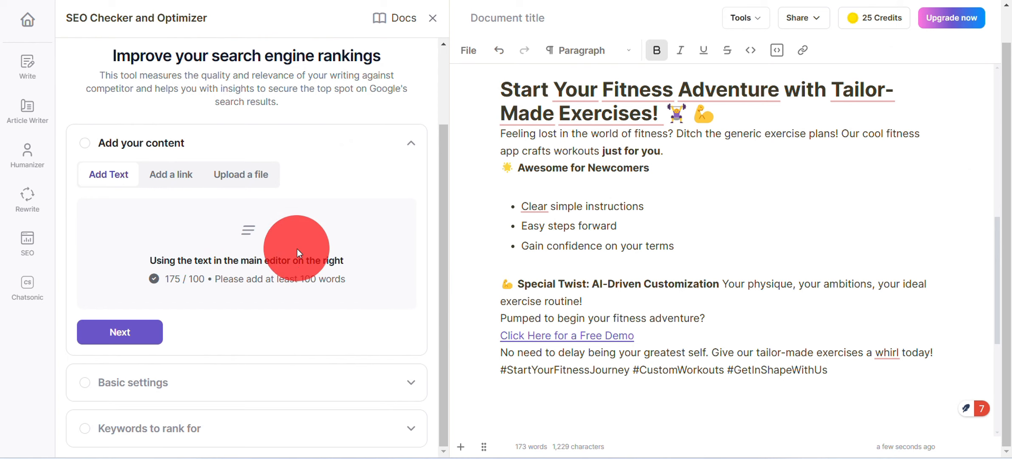
scroll(534, 239, "down", 1)
scroll(534, 239, "down", 3)
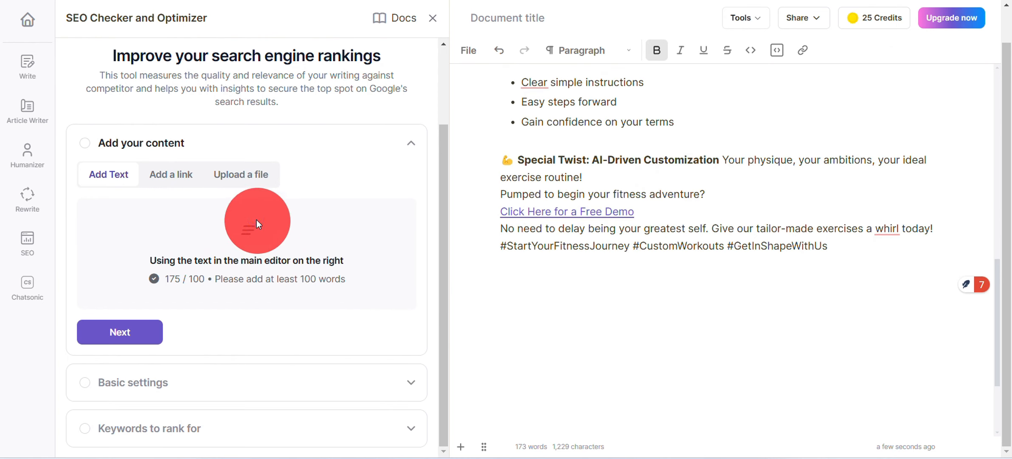
Select the humanized ad text as the SEO content and accept United States and Blog/Article as the basic settings
scroll(714, 309, "up", 3)
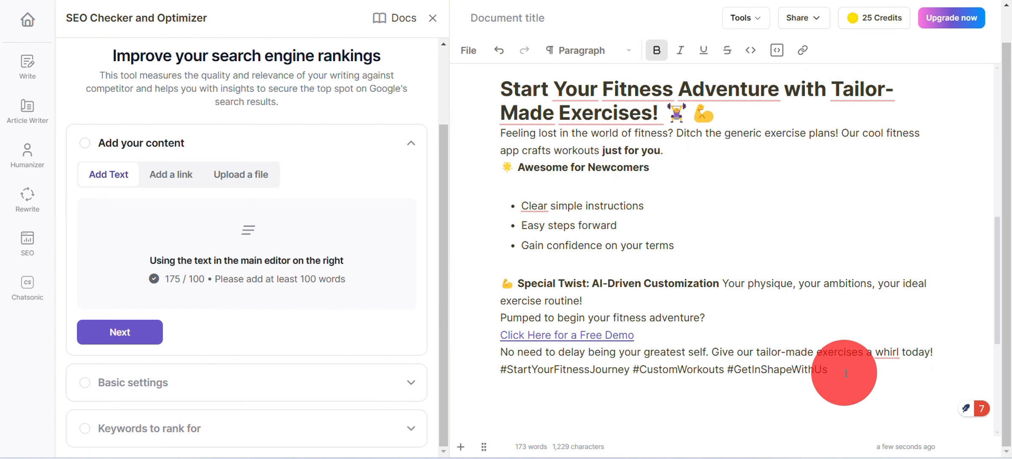
left_click_drag(845, 375, 481, 90)
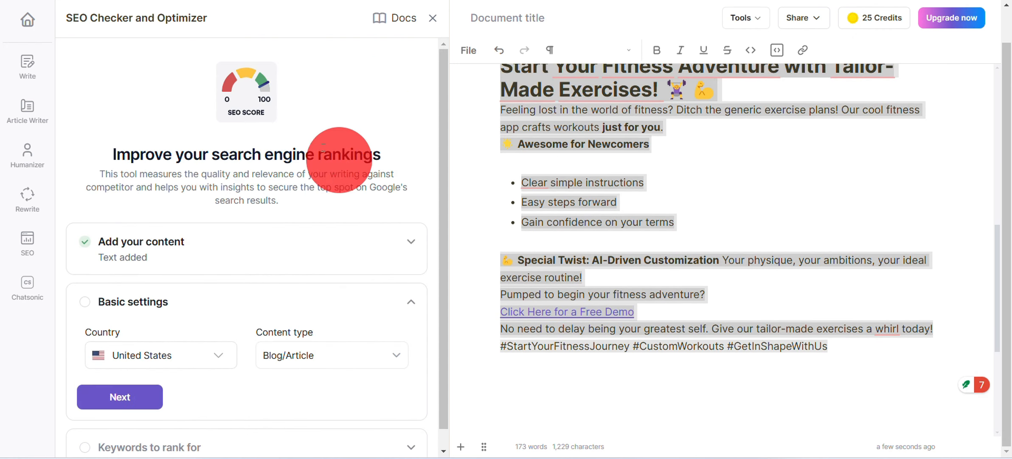
scroll(231, 210, "down", 1)
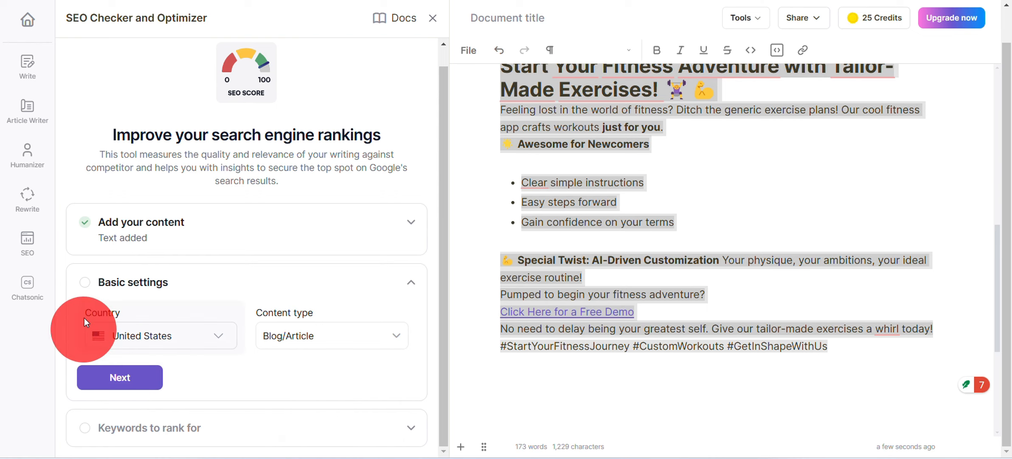
left_click(123, 382)
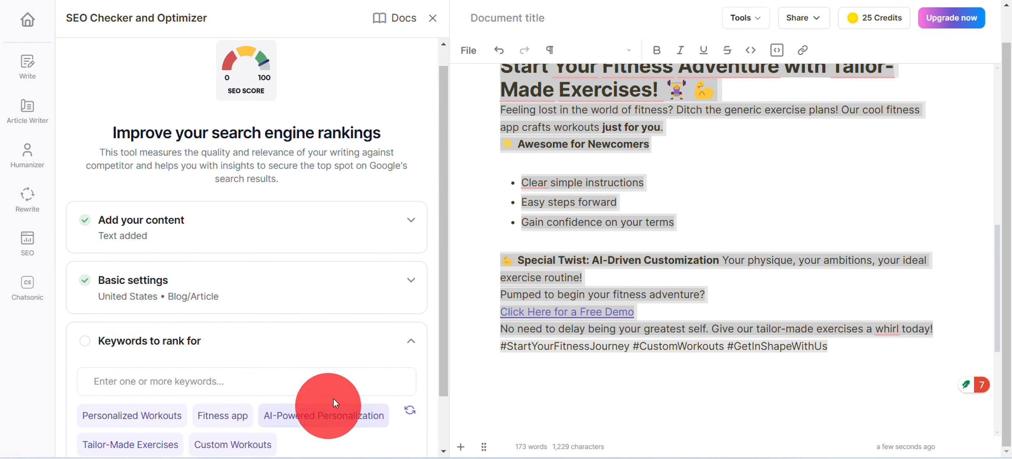
Add the suggested keyword Personalized Workouts to rank for and run the SEO analysis
left_click(145, 352)
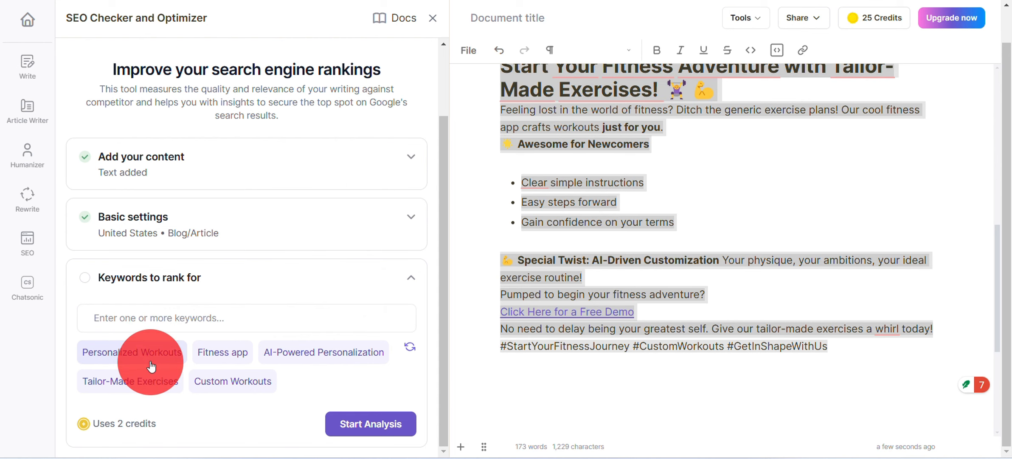
left_click(391, 424)
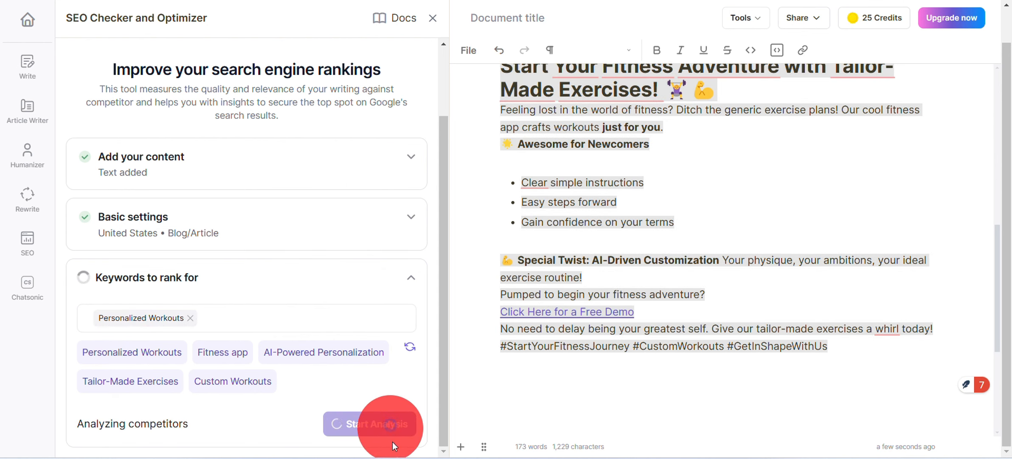
scroll(533, 264, "up", 1)
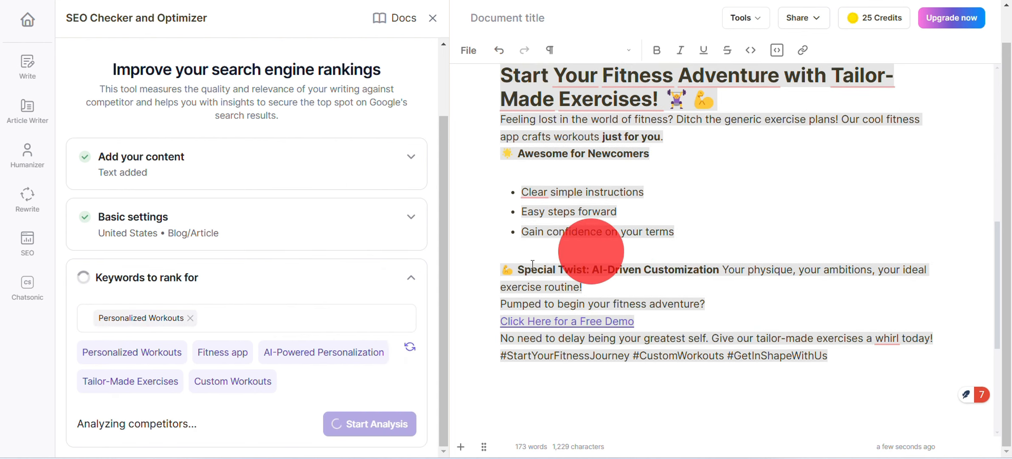
scroll(533, 264, "up", 2)
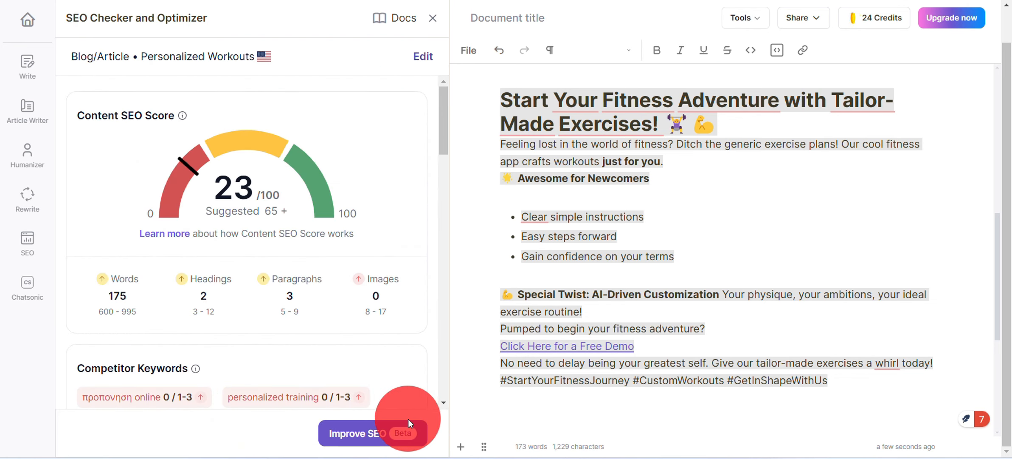
Examine the SEO report's content score, competitor keywords, long-tail keywords and common competitor terms
mouse_move(282, 284)
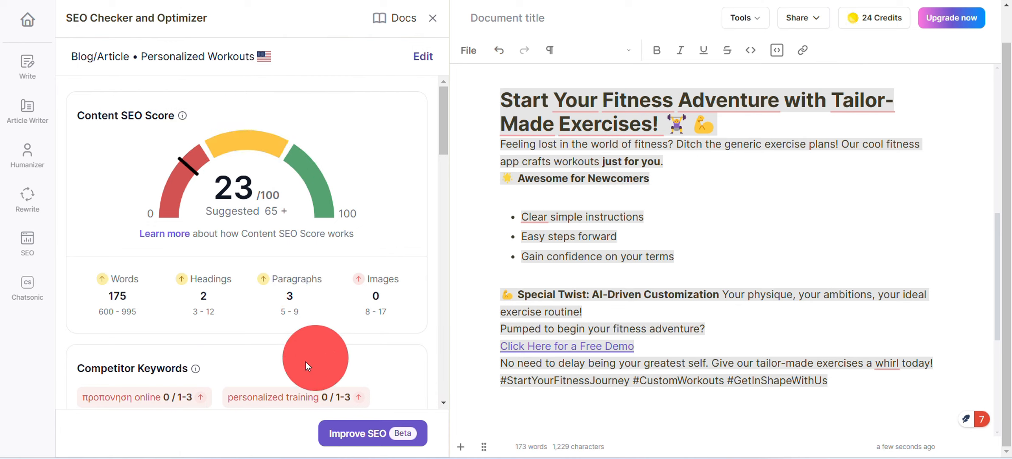
scroll(262, 230, "down", 10)
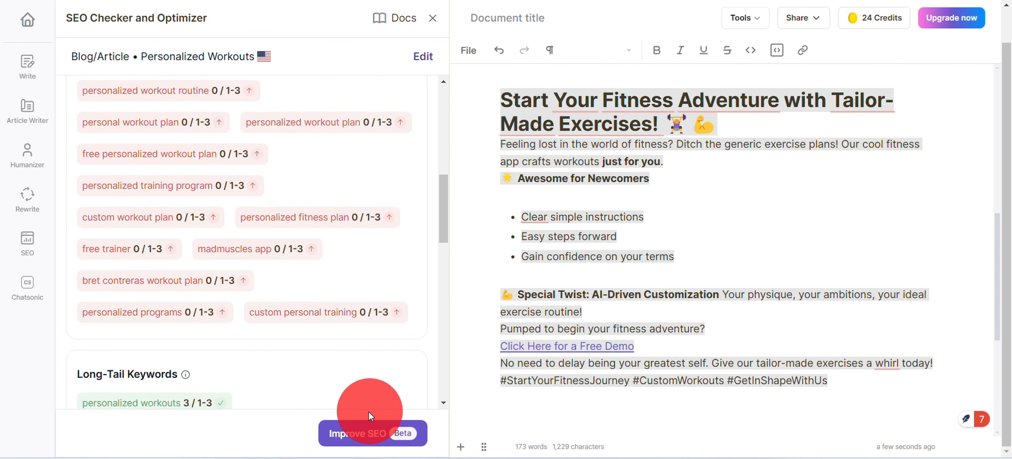
scroll(268, 274, "down", 5)
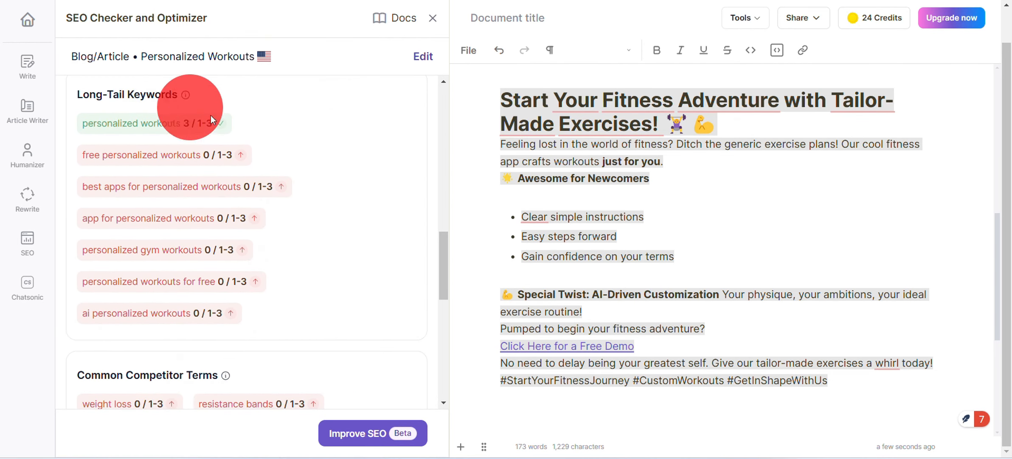
scroll(218, 258, "down", 10)
scroll(326, 243, "up", 20)
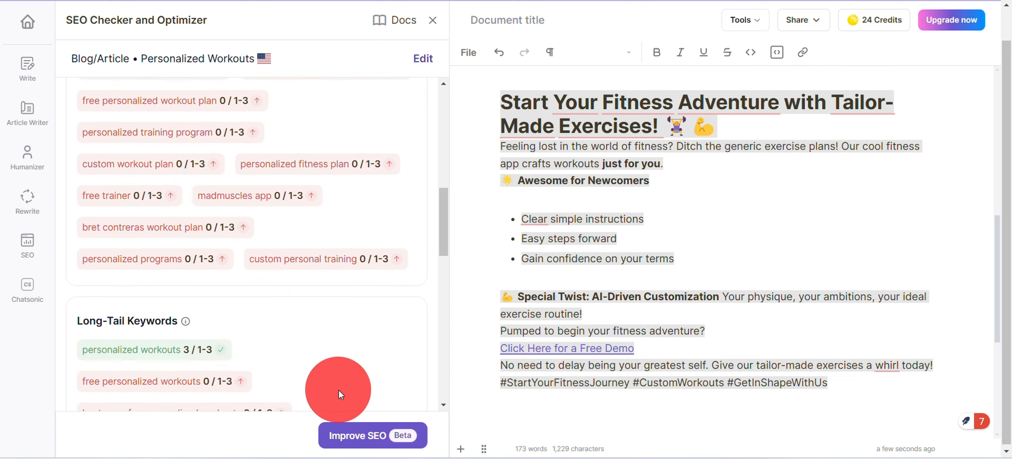
Generate an SEO-improved version of the text, compare it with the original article and replace the document's content with it
left_click(328, 441)
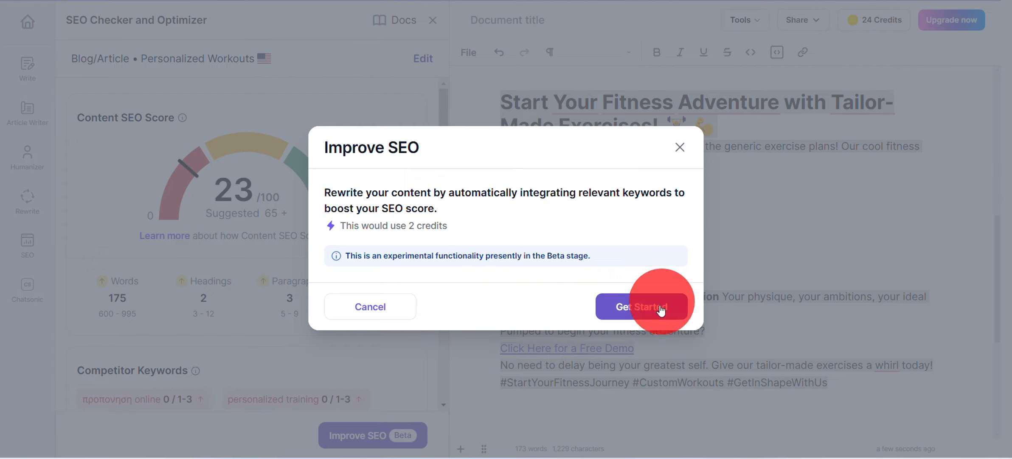
left_click(642, 308)
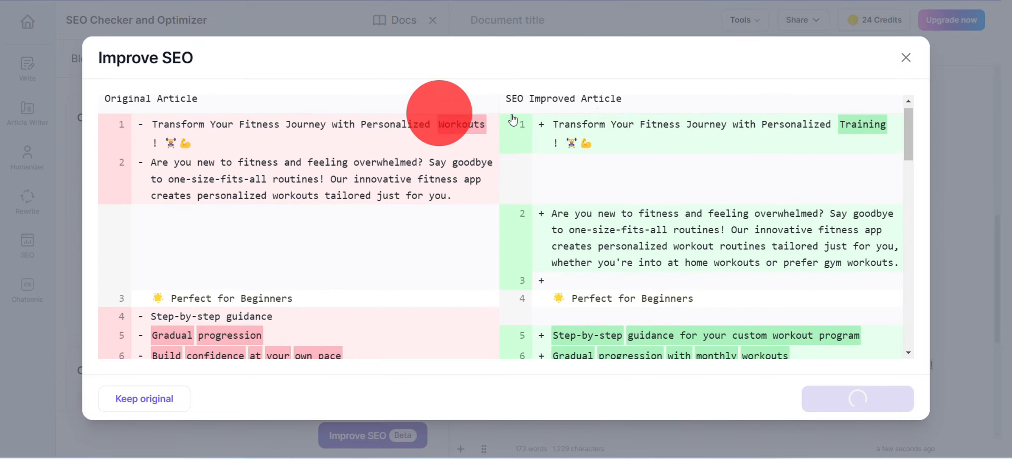
scroll(762, 284, "down", 10)
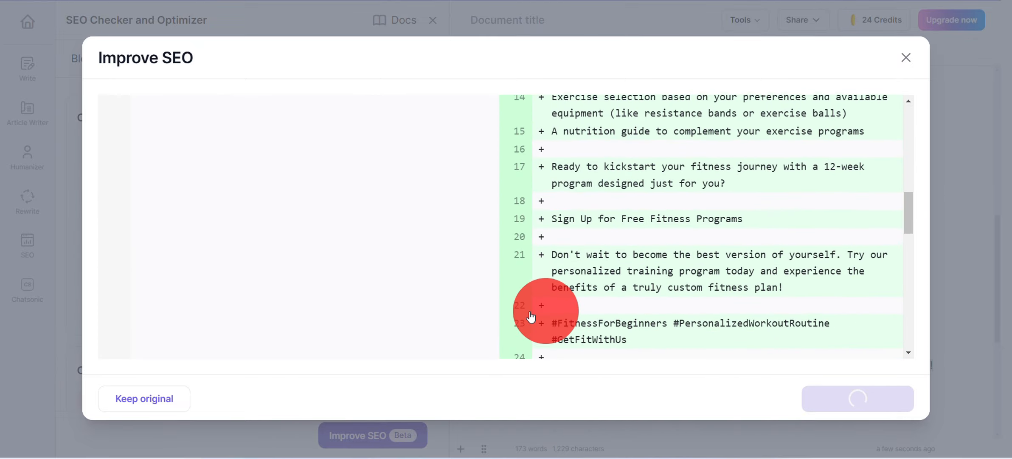
scroll(529, 314, "down", 6)
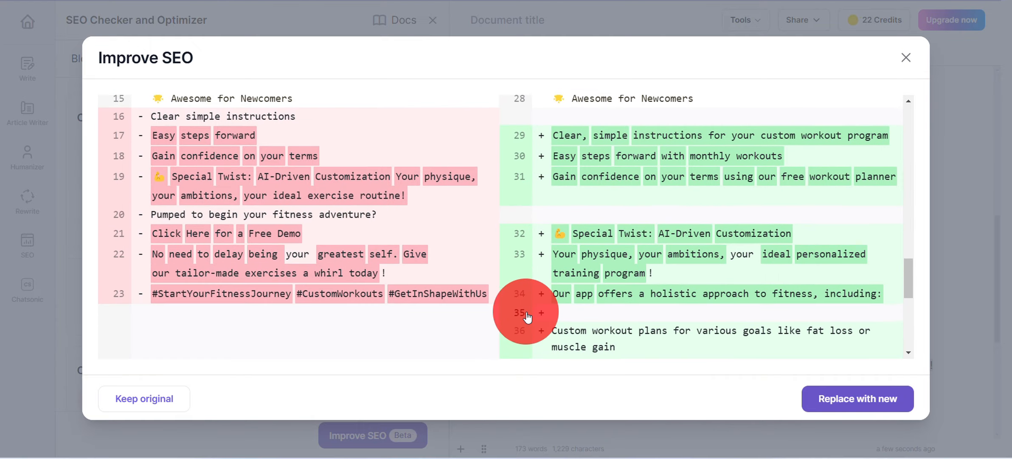
scroll(527, 316, "down", 10)
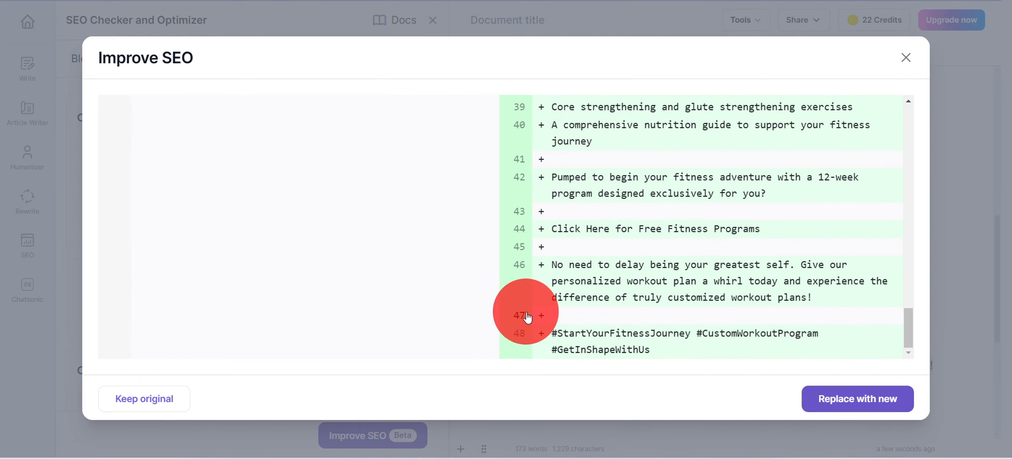
left_click(845, 405)
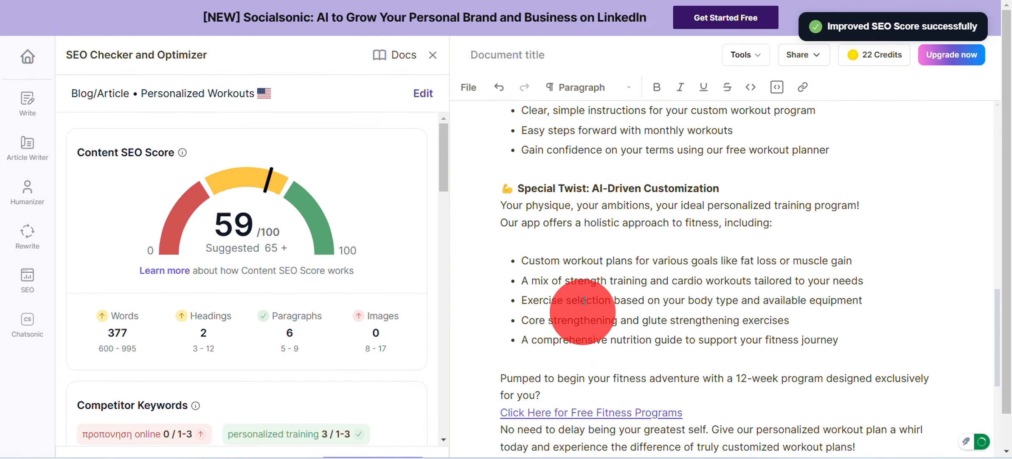
Review the SEO-improved text in the document, from the Start Your Fitness Adventure heading down to the closing hashtags
scroll(584, 298, "down", 5)
scroll(603, 276, "up", 10)
scroll(501, 225, "down", 1)
left_click_drag(502, 194, 711, 241)
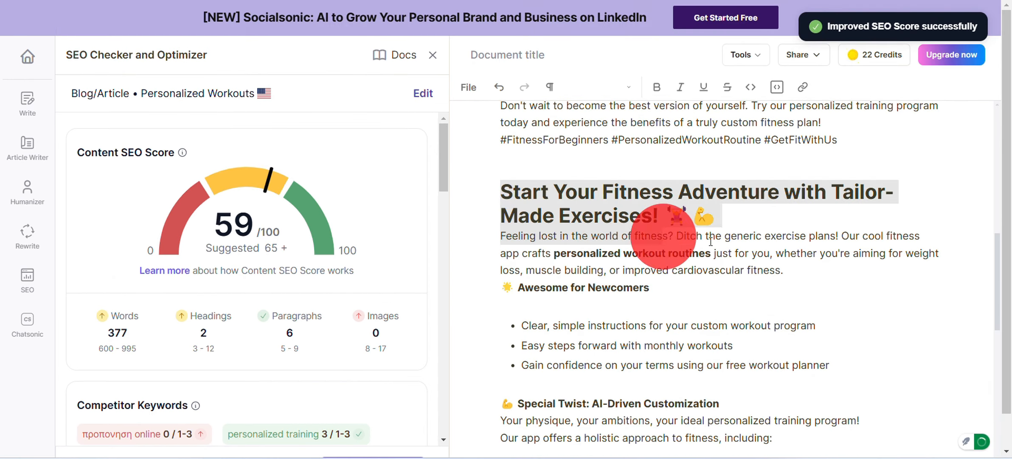
left_click(705, 267)
scroll(714, 384, "down", 7)
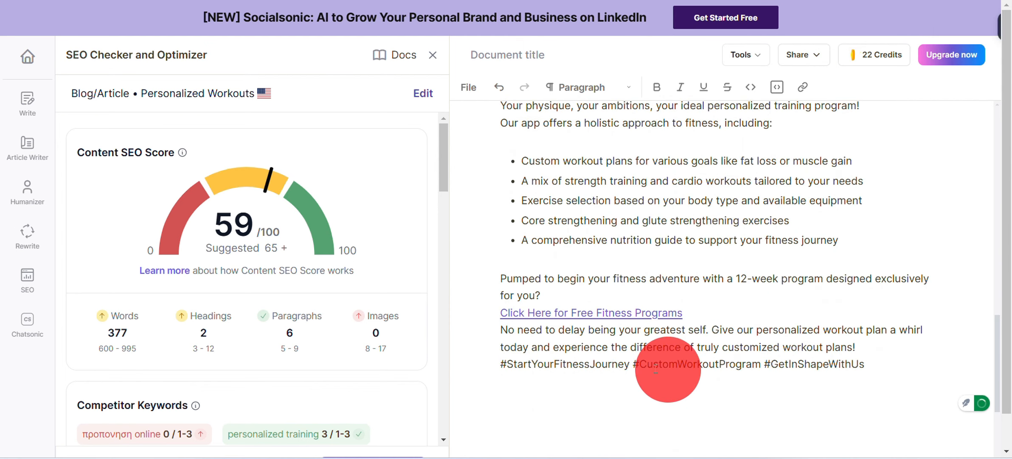